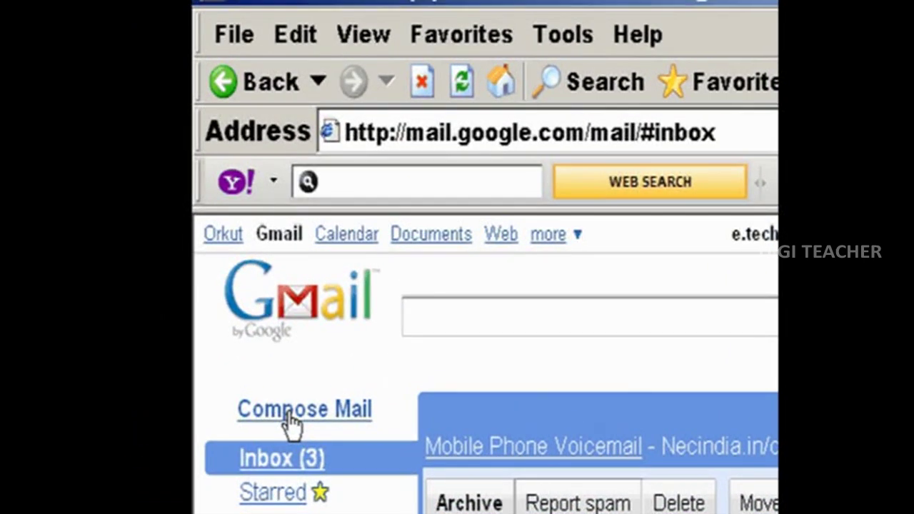
Open a blank Compose Mail form.
click(293, 421)
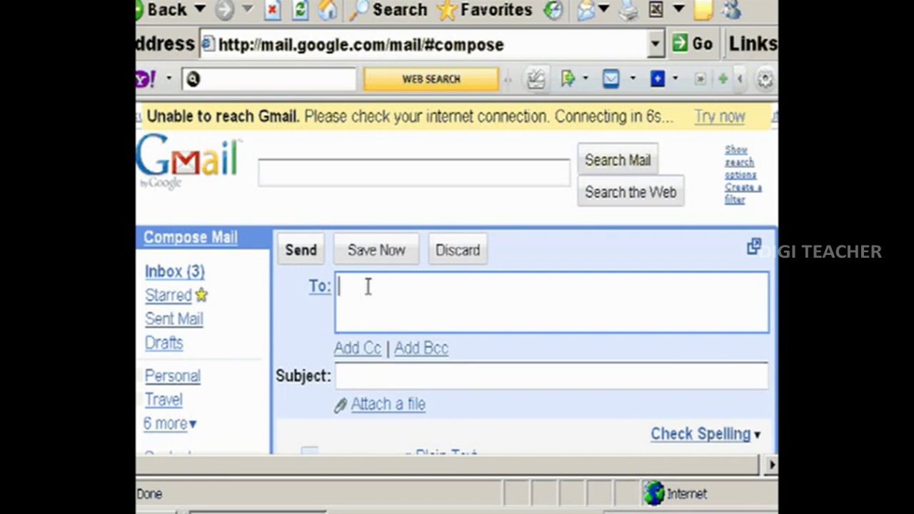
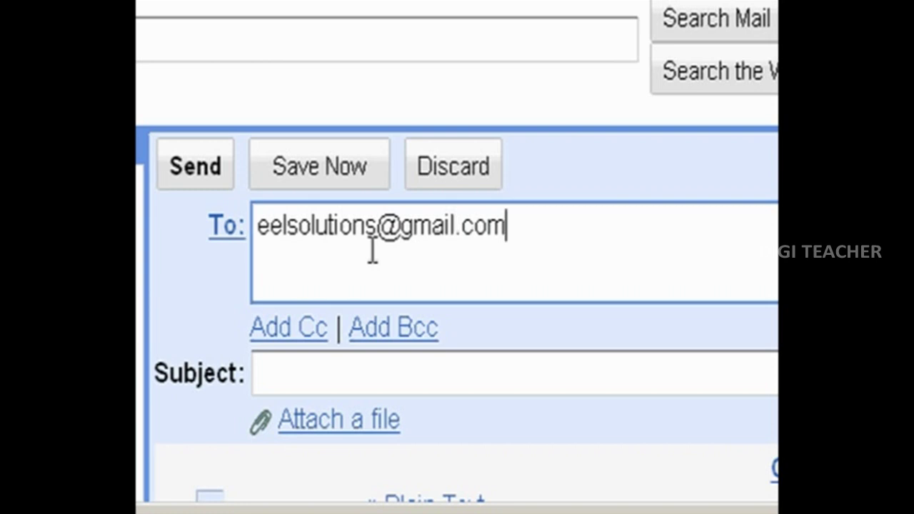
Add a second recipient's Yahoo e-mail address on a new Cc line.
click(293, 327)
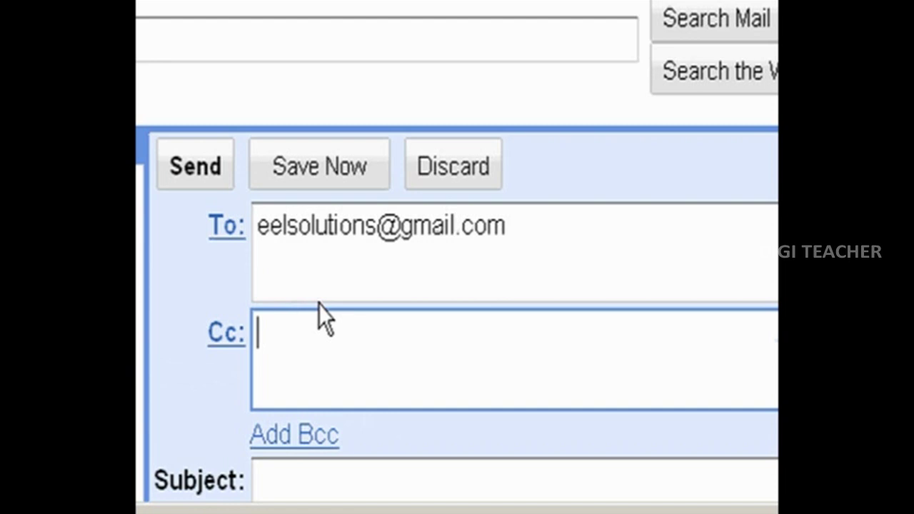
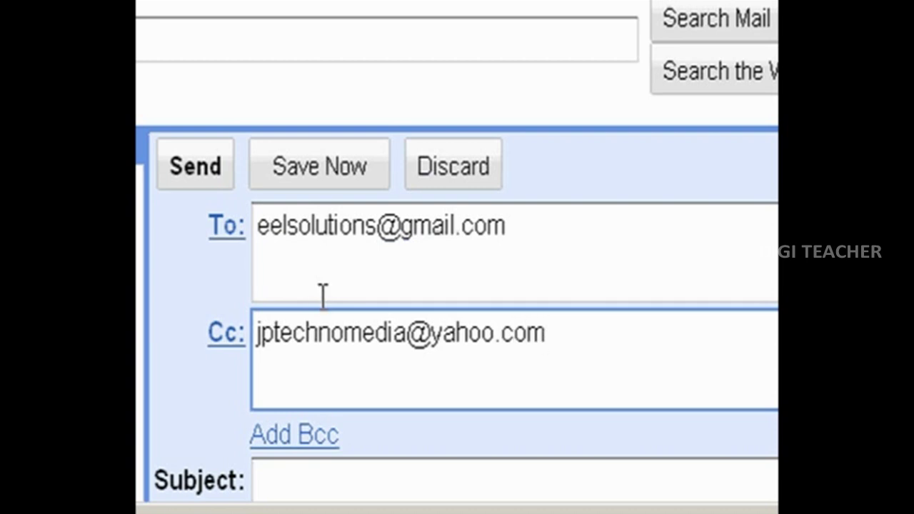
scroll(323, 297, down, 3)
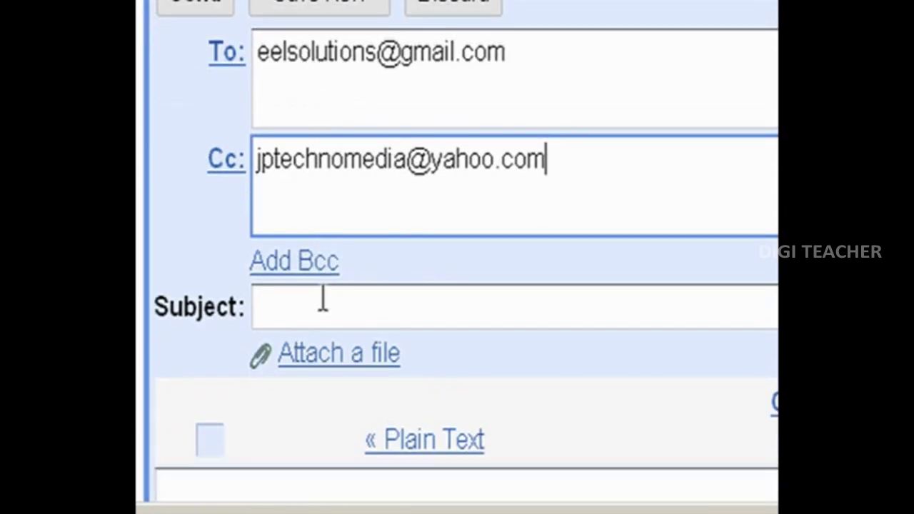
Set the message subject to 'presentation'.
click(308, 306)
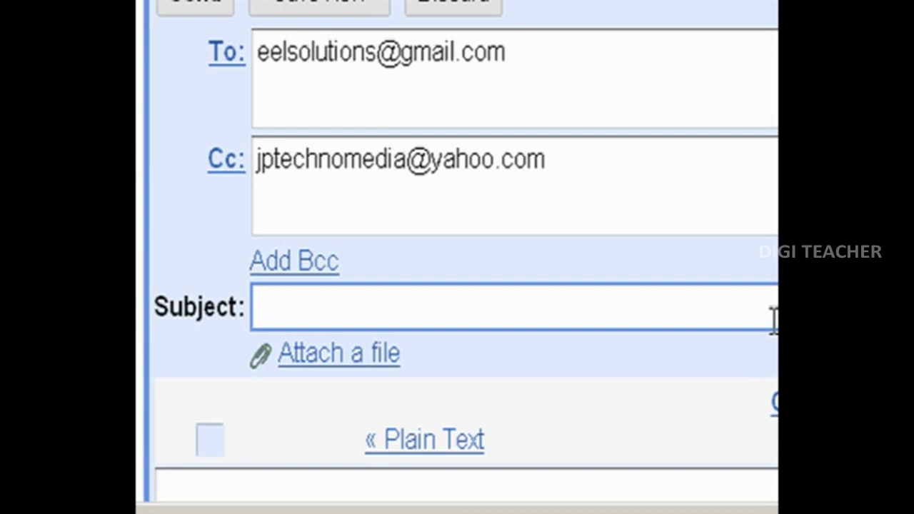
text(pre)
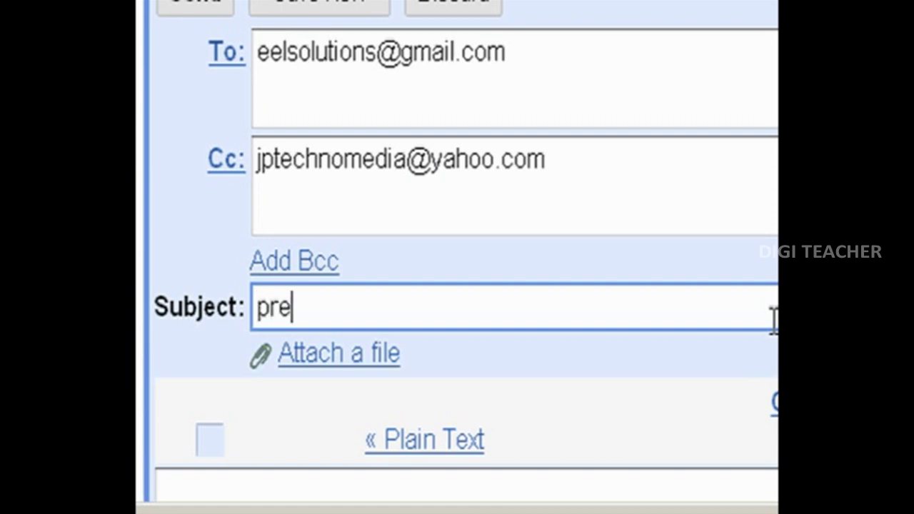
text(sentain)
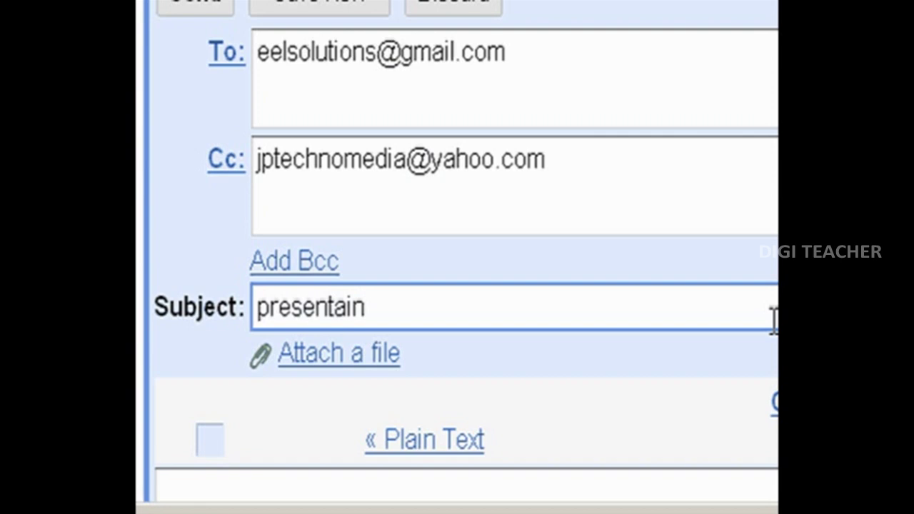
key(BackSpace)
key(BackSpace)
text(tion)
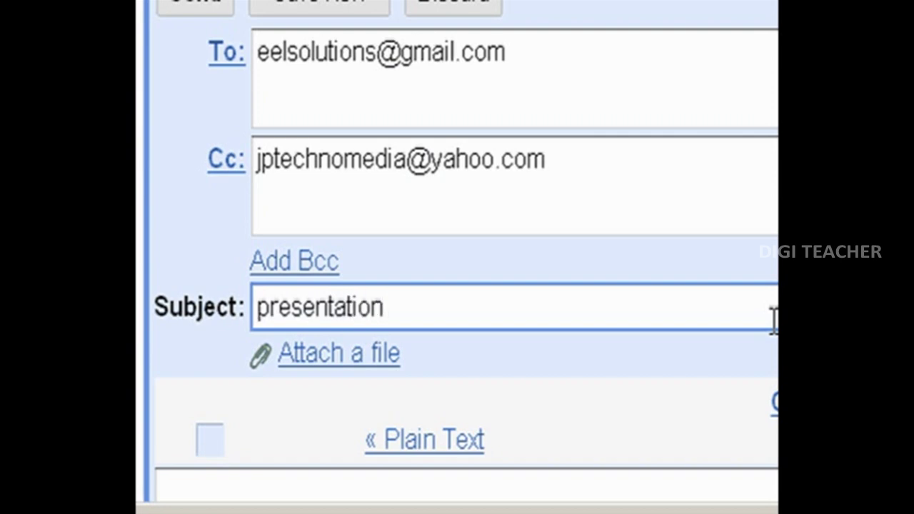
scroll(365, 267, down, 3)
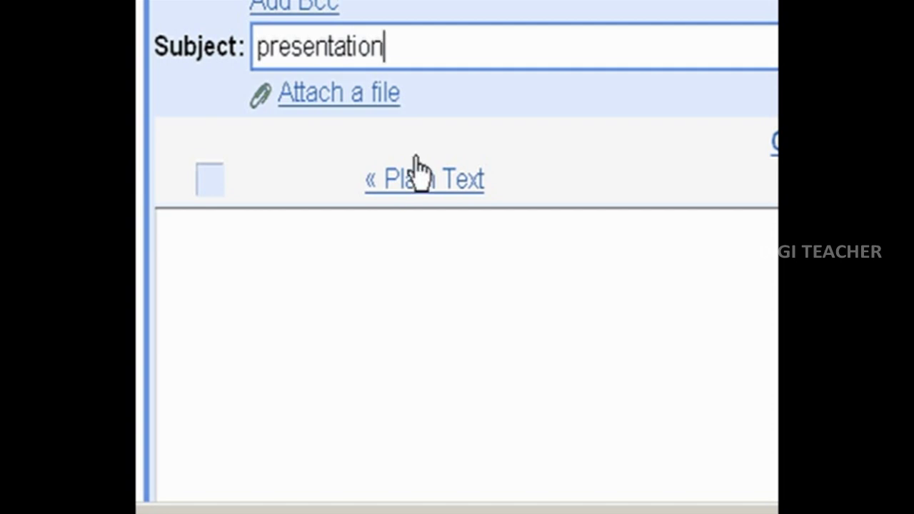
Attach SCIENCE.ppt from the Desktop's shortcuts folder to the draft.
click(370, 100)
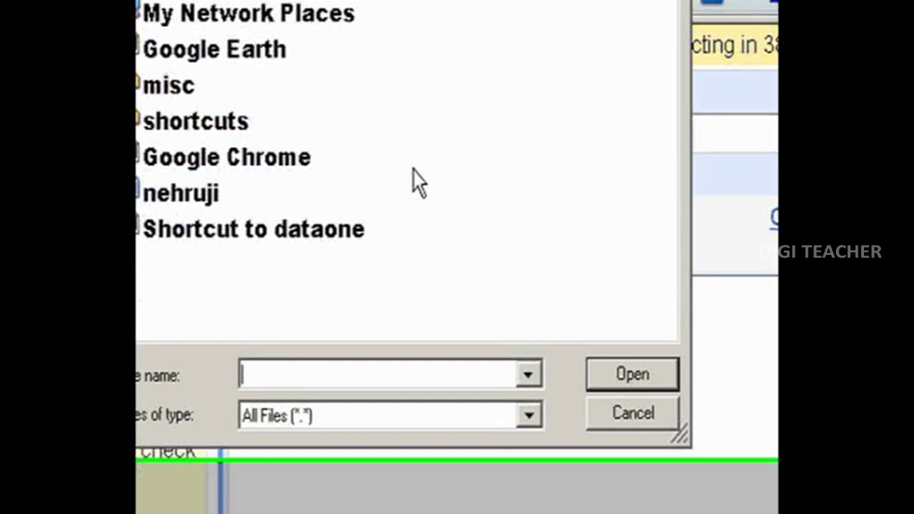
click(339, 57)
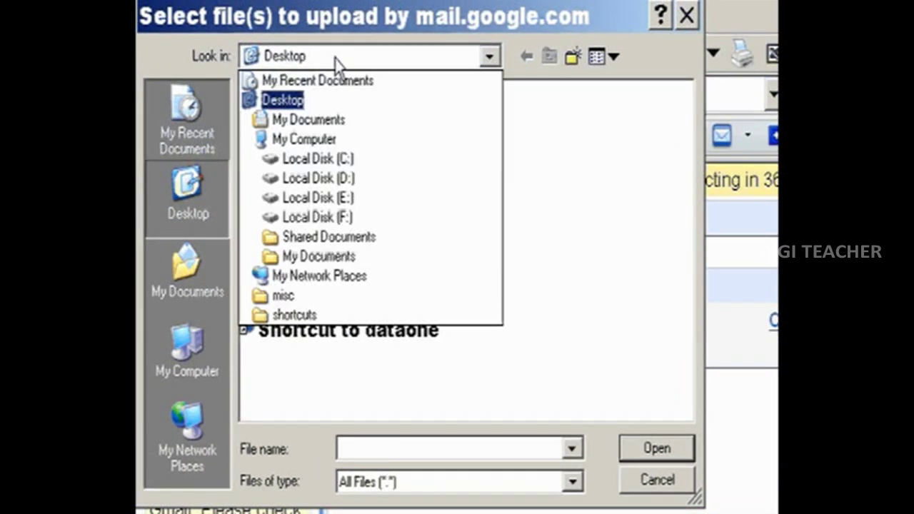
click(337, 64)
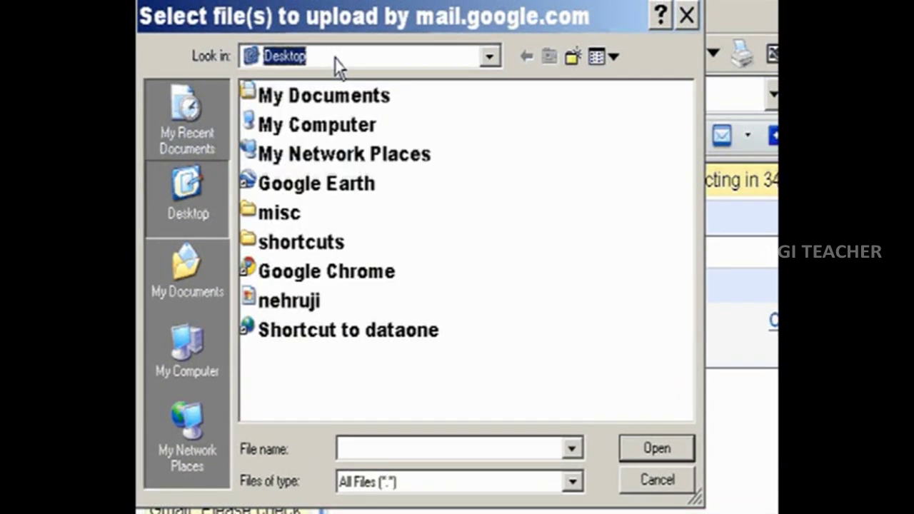
double_click(280, 214)
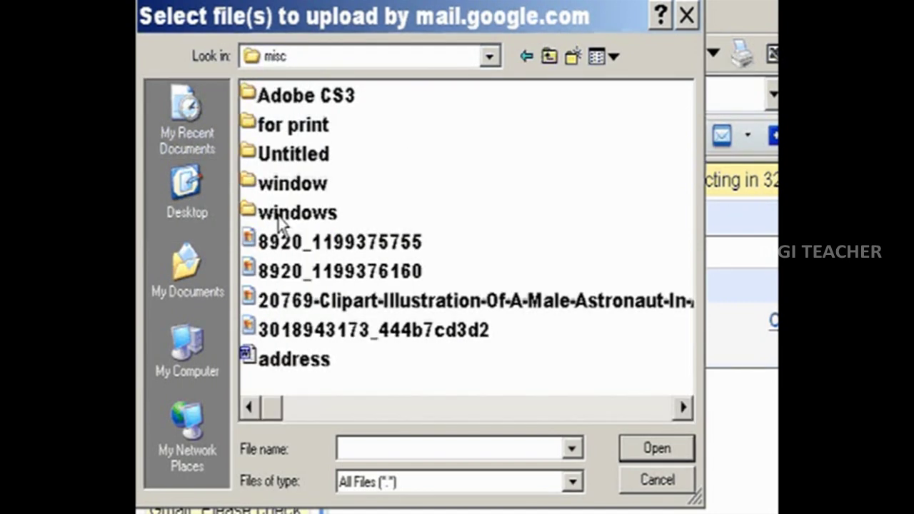
click(548, 56)
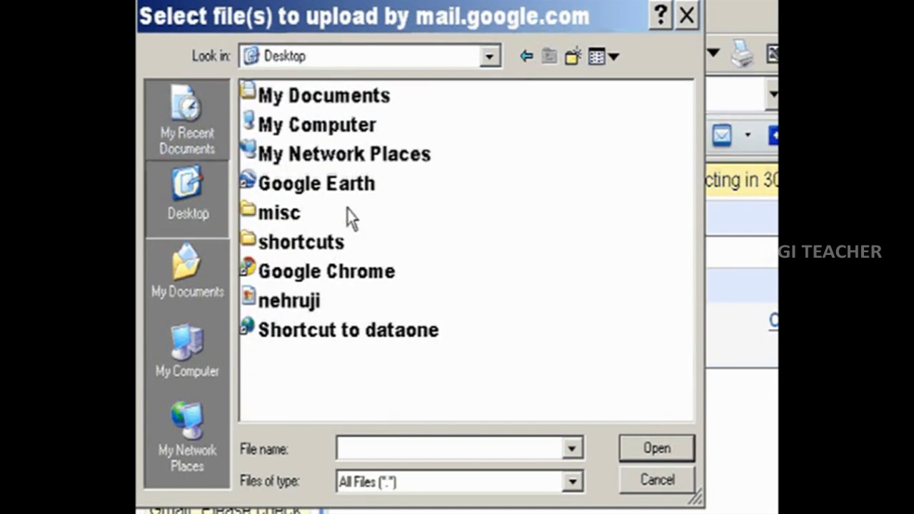
double_click(291, 241)
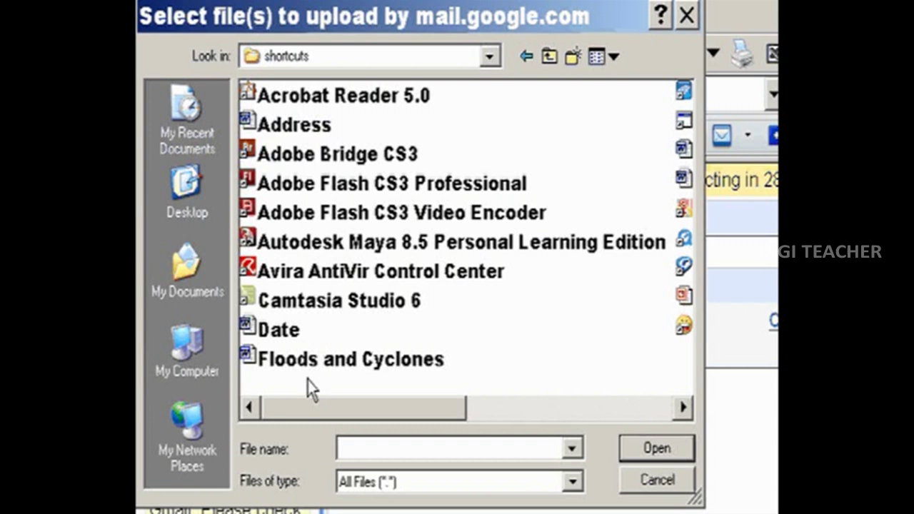
drag(282, 414, 504, 410)
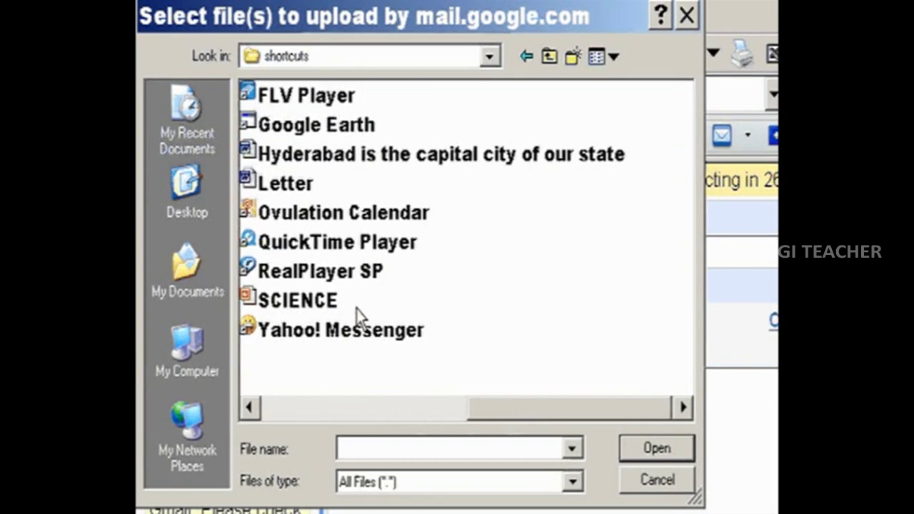
mouse_move(293, 314)
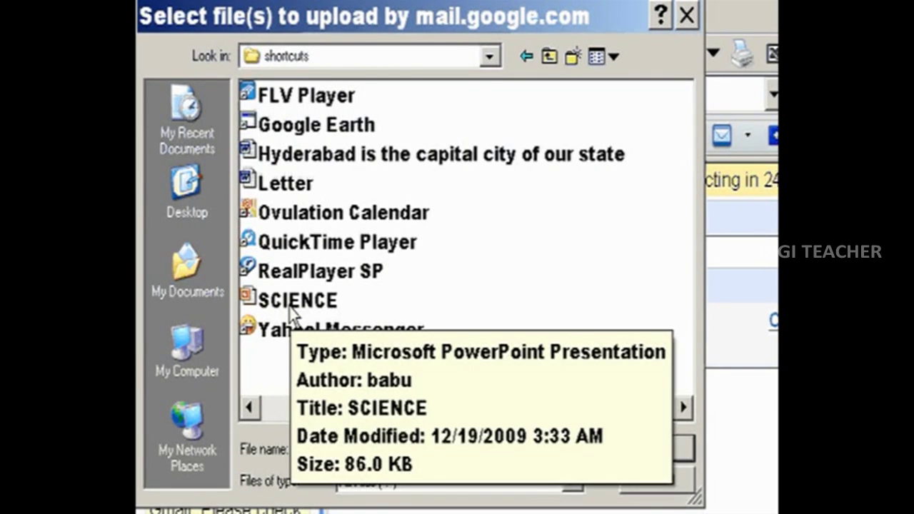
click(294, 312)
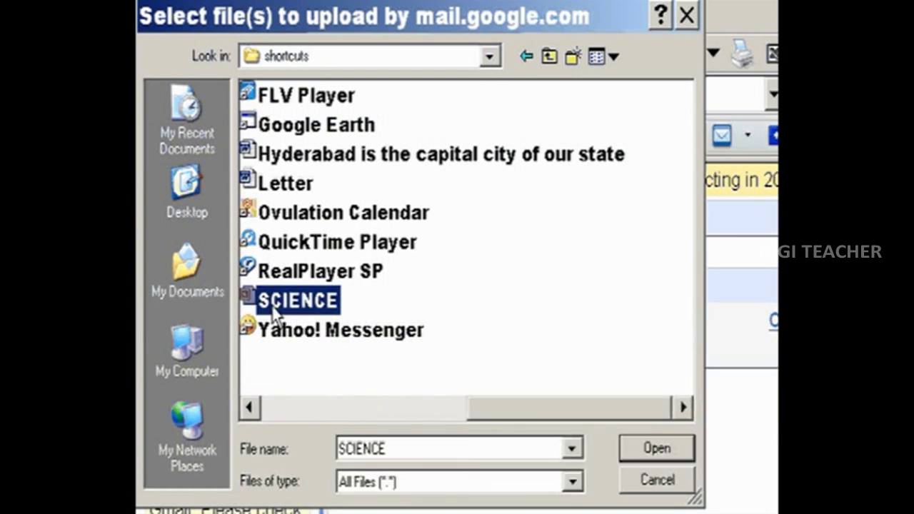
click(651, 454)
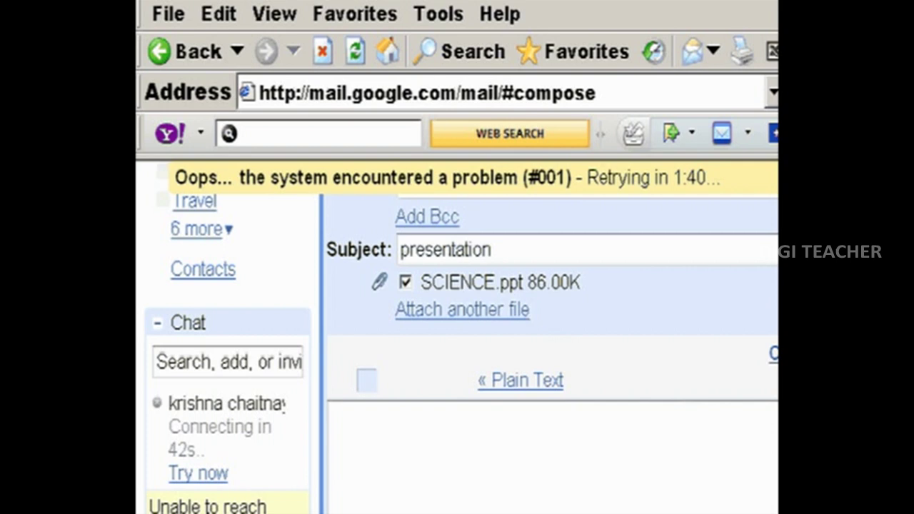
Let the SCIENCE.ppt (86.00K) upload finish and move down to the message body.
scroll(546, 398, down, 3)
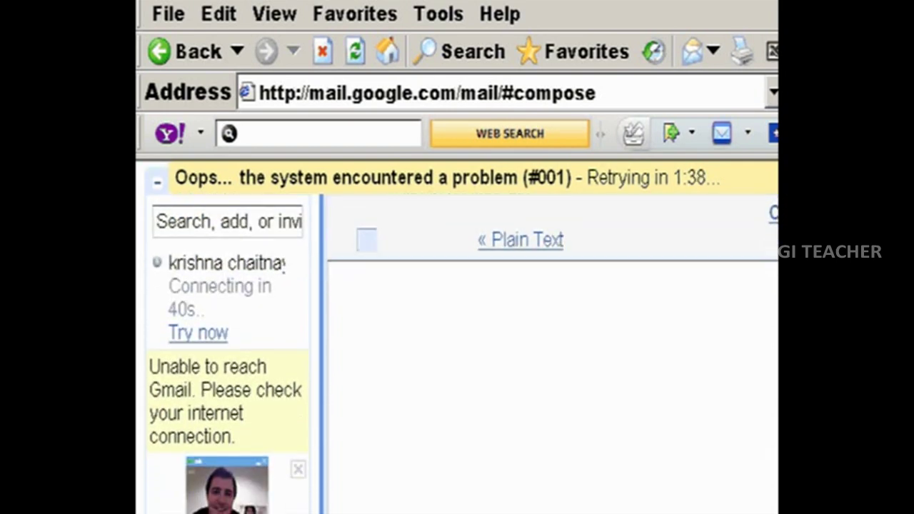
Write a greeting and a note saying the attached presentation should be useful.
click(436, 314)
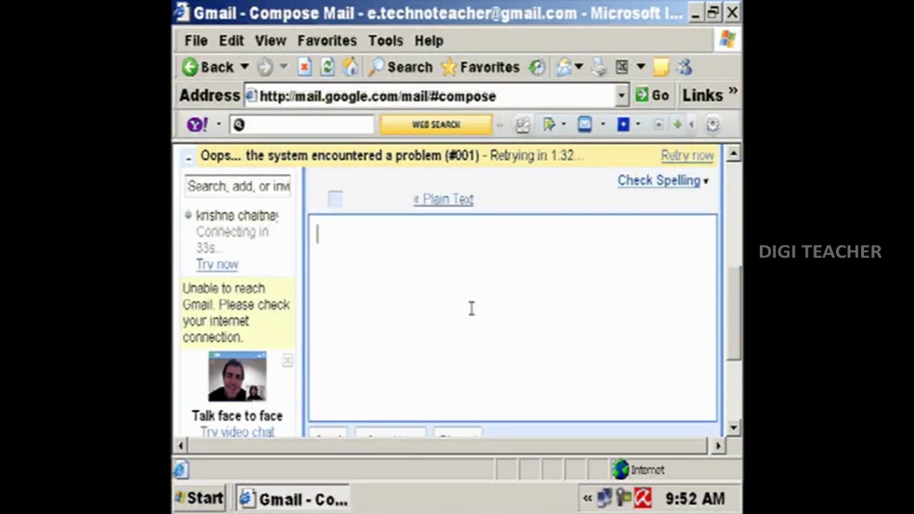
text(Dear)
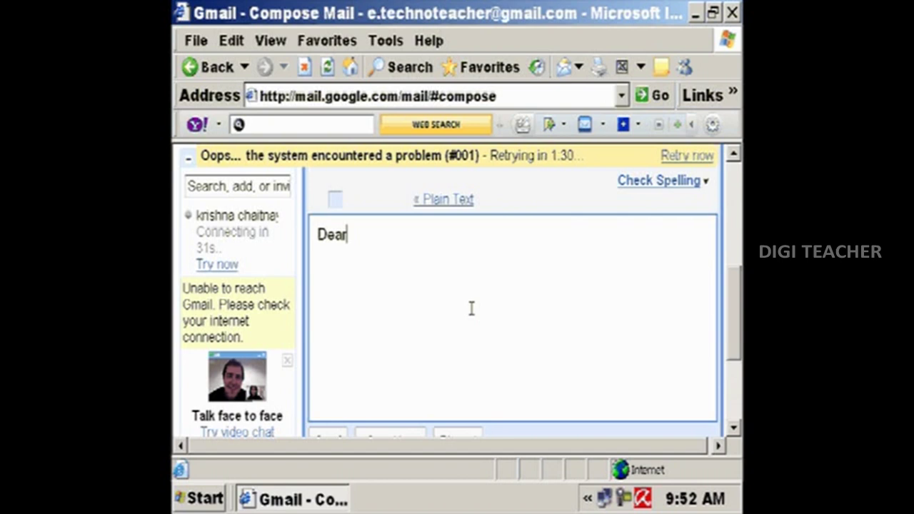
text( kira)
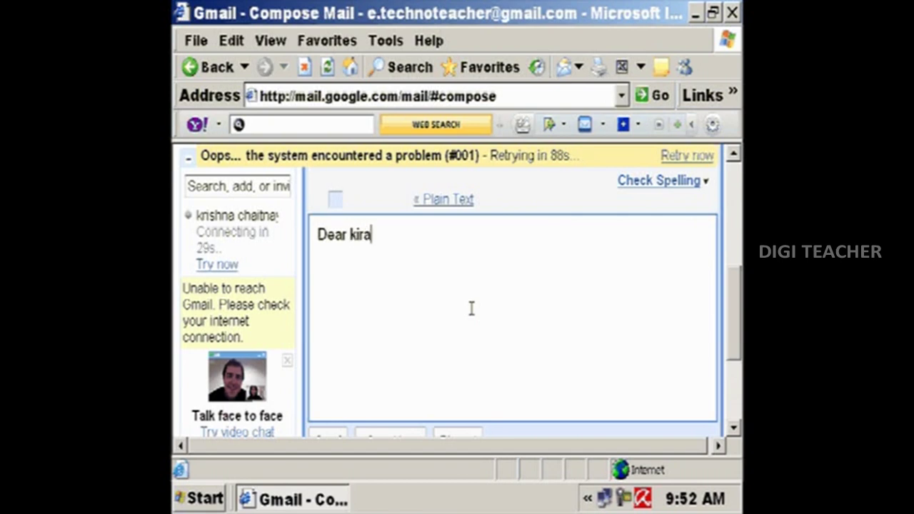
text(n,)
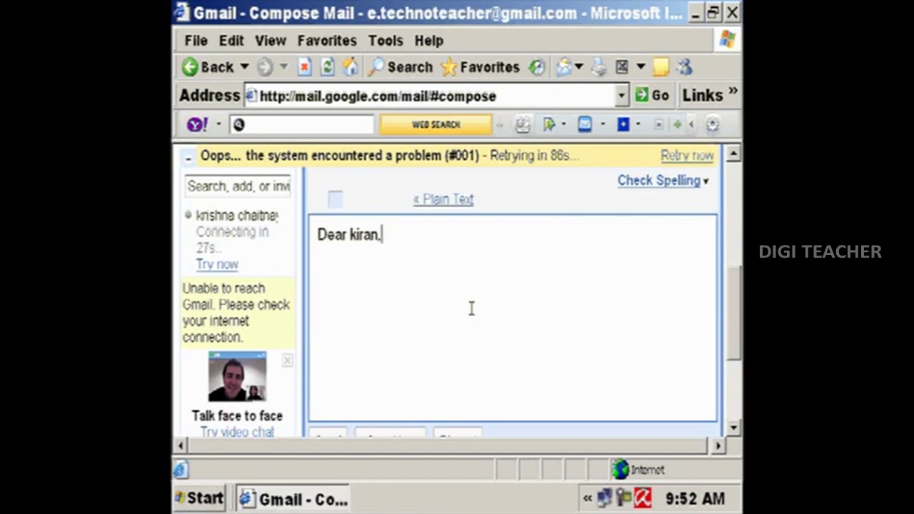
key(Return)
key(Return)
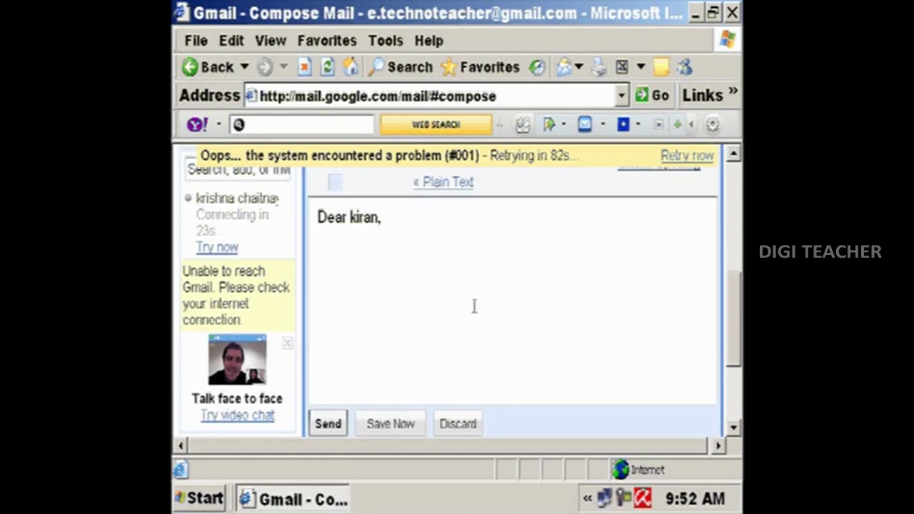
click(471, 308)
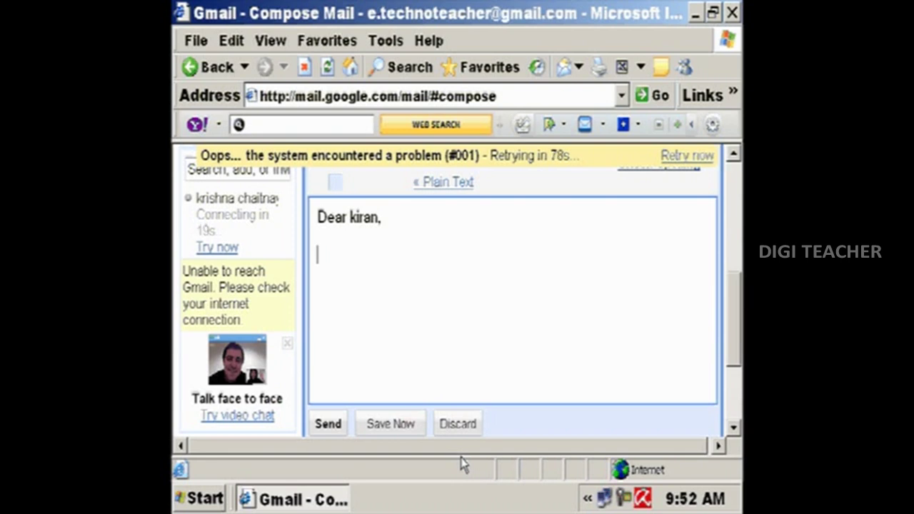
text(Iam)
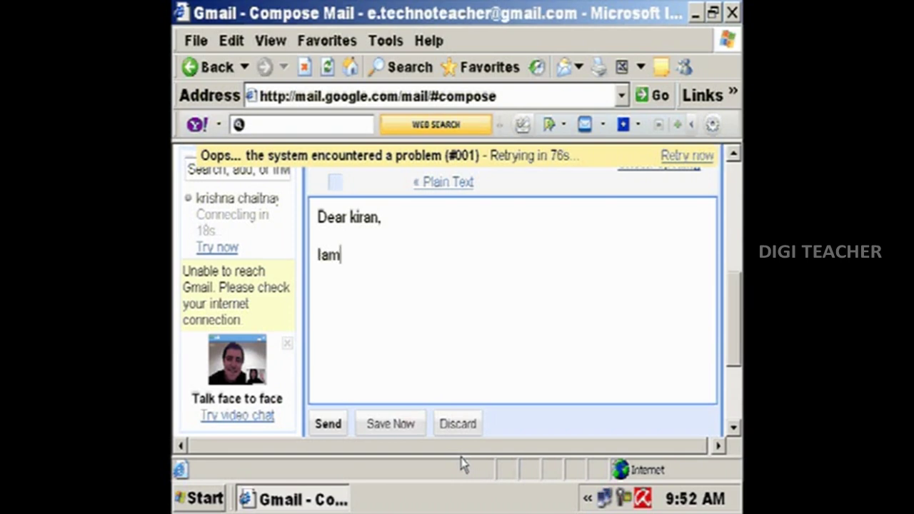
text( sending)
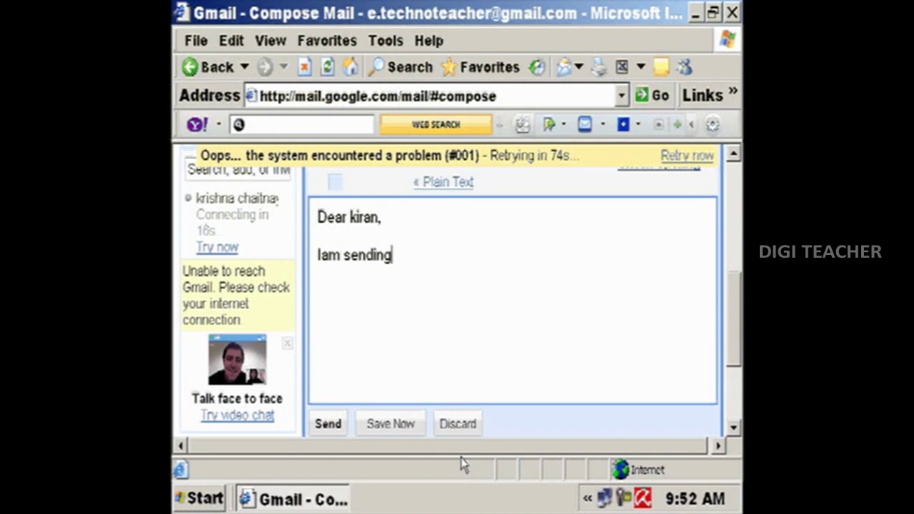
text( a pres)
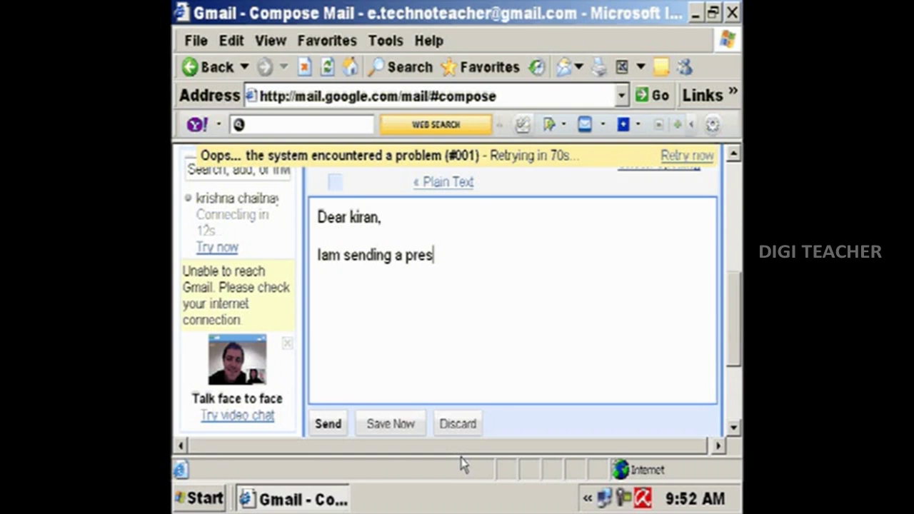
text(ebn)
key(BackSpace)
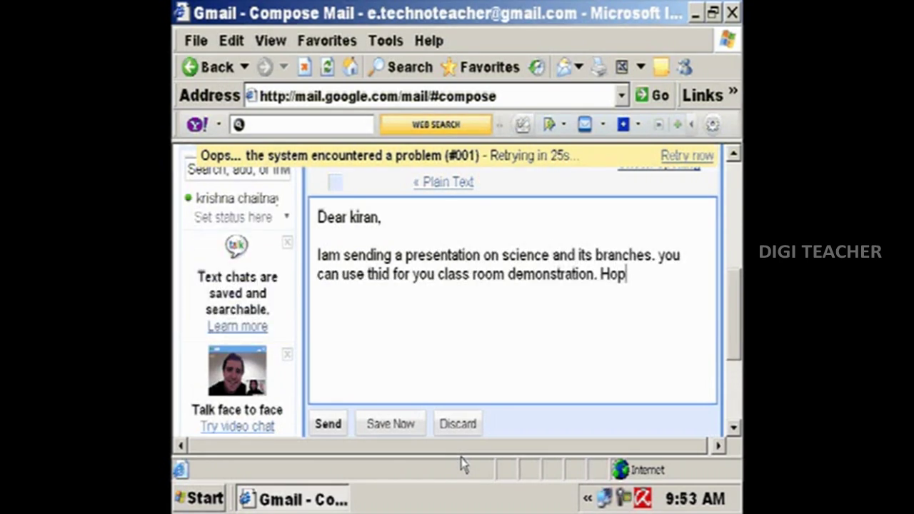
text(e y)
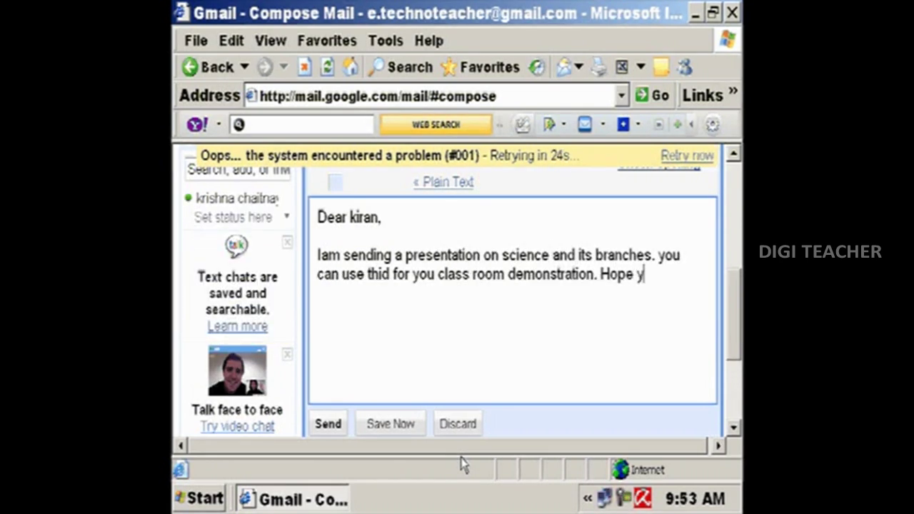
text(ou will )
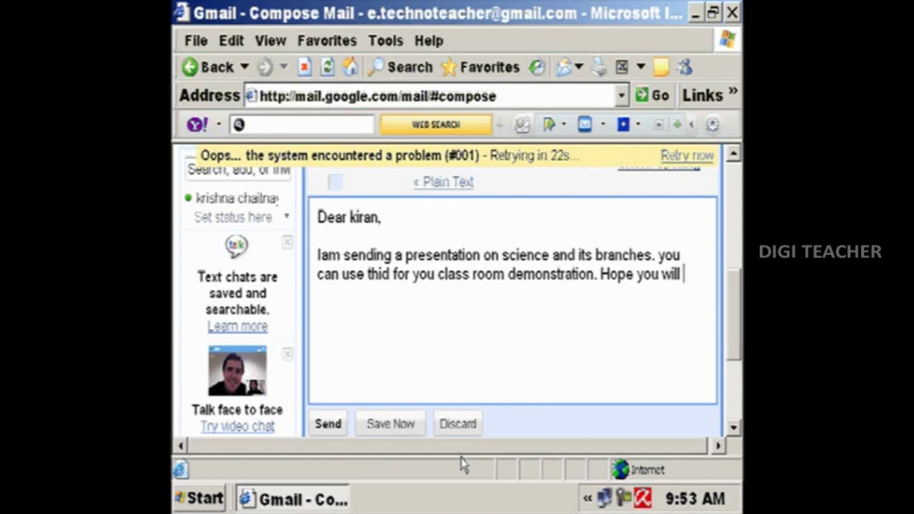
text(fing)
key(BackSpace)
text(d it usef)
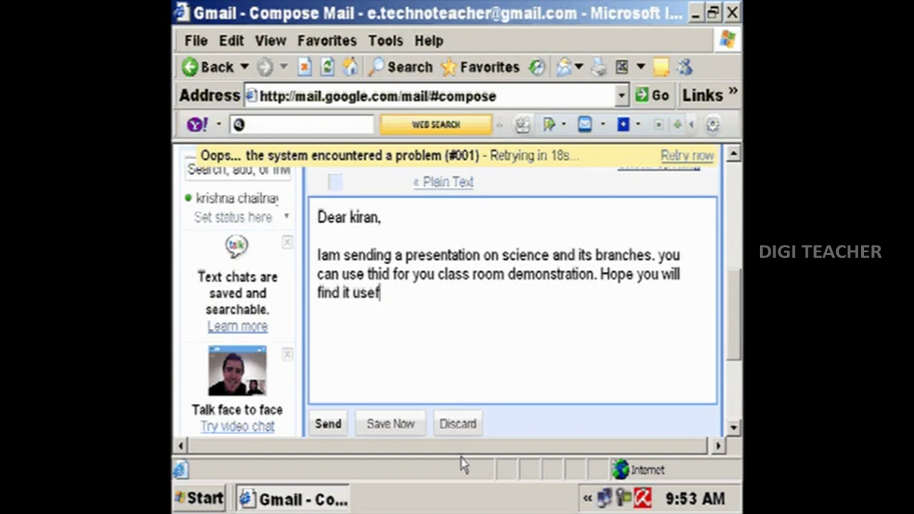
text(ul.)
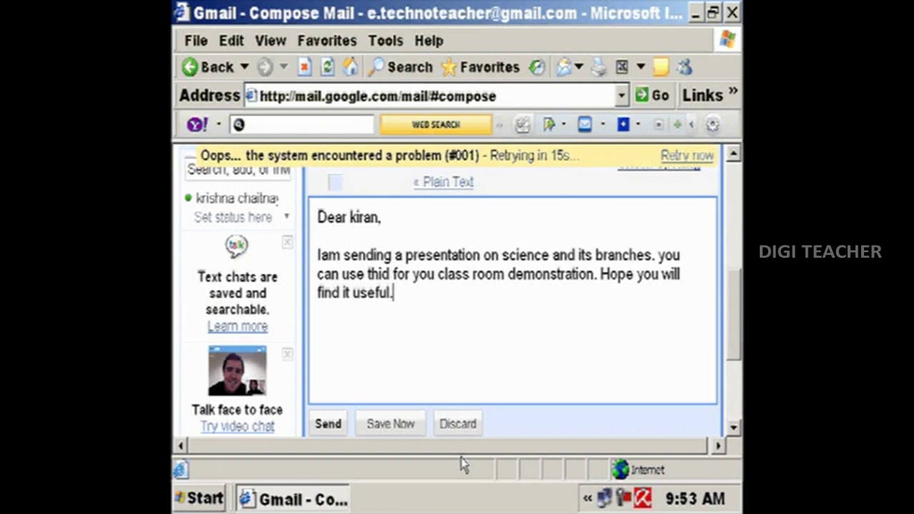
End the message with a 'regards' sign-off and the sender's name.
key(Return)
key(Return)
key(Return)
text(regards)
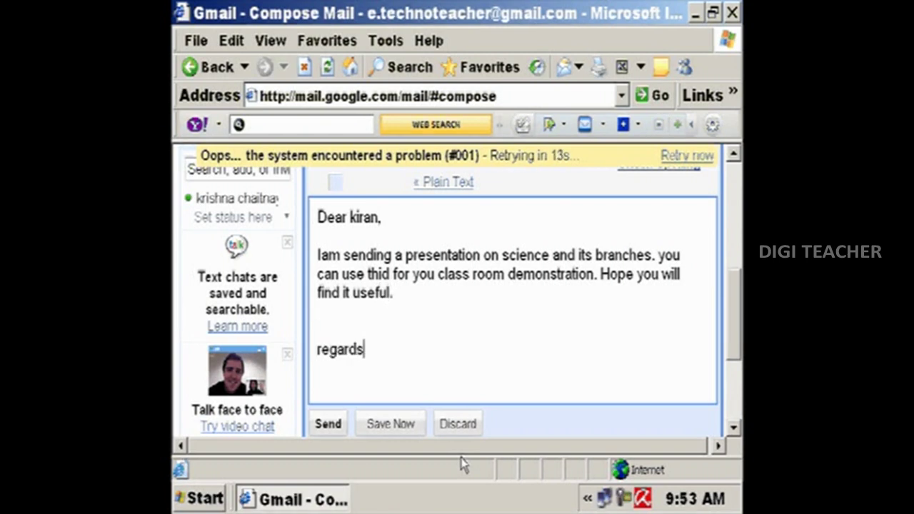
key(Return)
text(chaitanya)
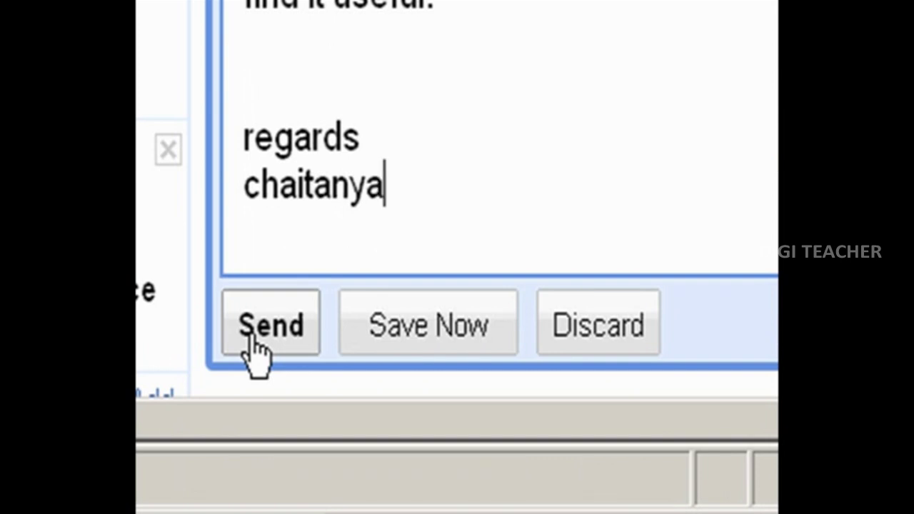
Send the 'presentation' email with its SCIENCE.ppt attachment.
click(254, 336)
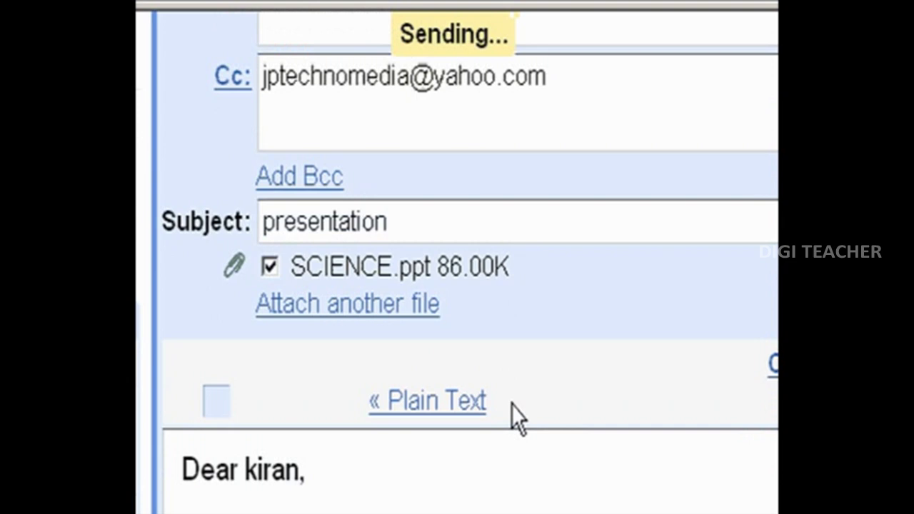
scroll(511, 404, up, 2)
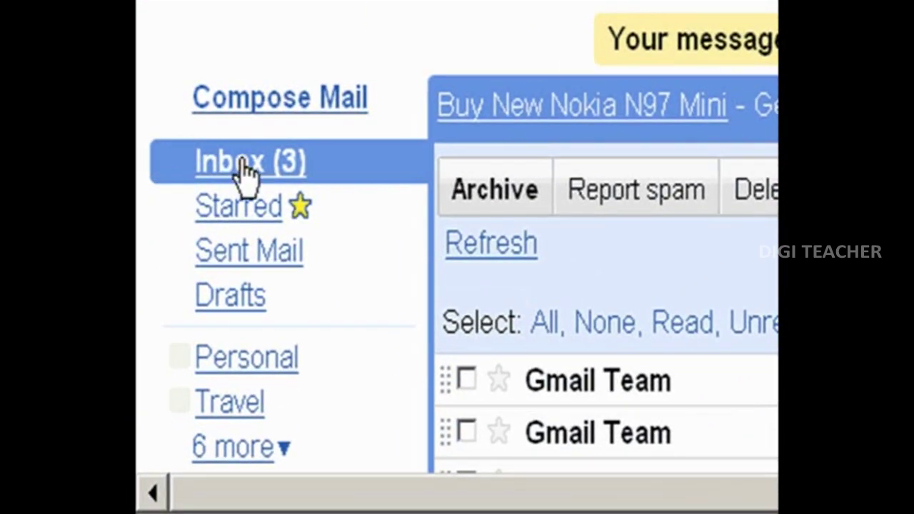
scroll(464, 236, down, 6)
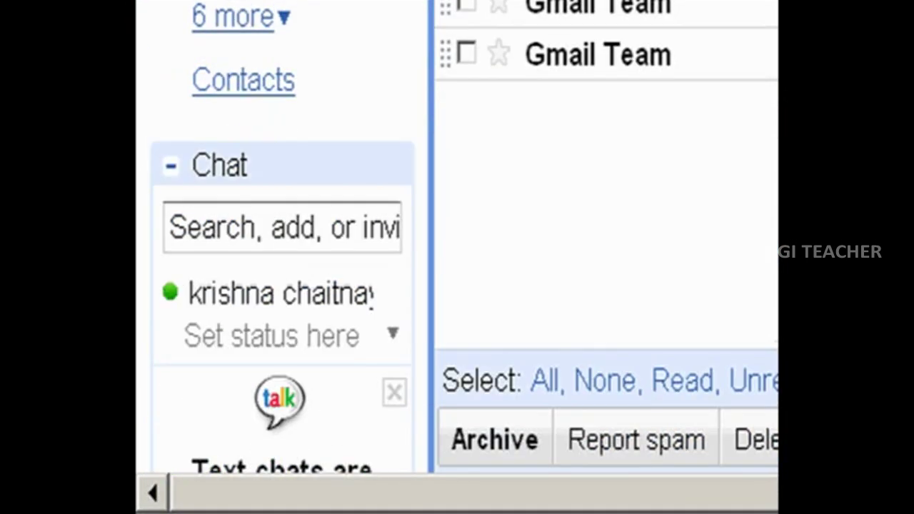
scroll(465, 236, up, 3)
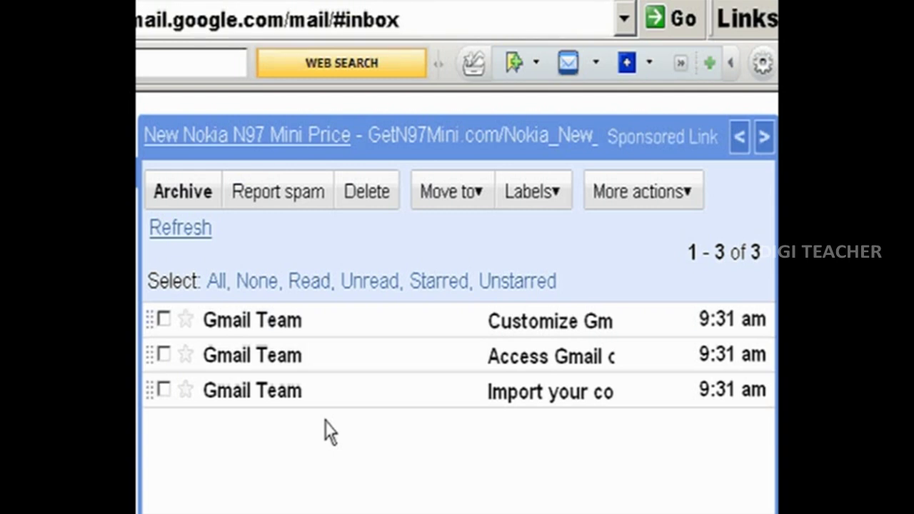
click(246, 330)
scroll(245, 325, down, 8)
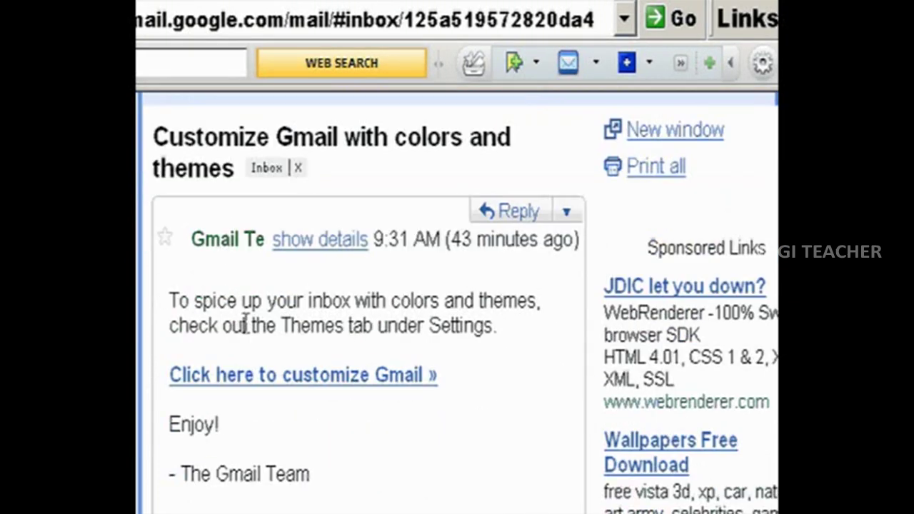
scroll(246, 325, down, 4)
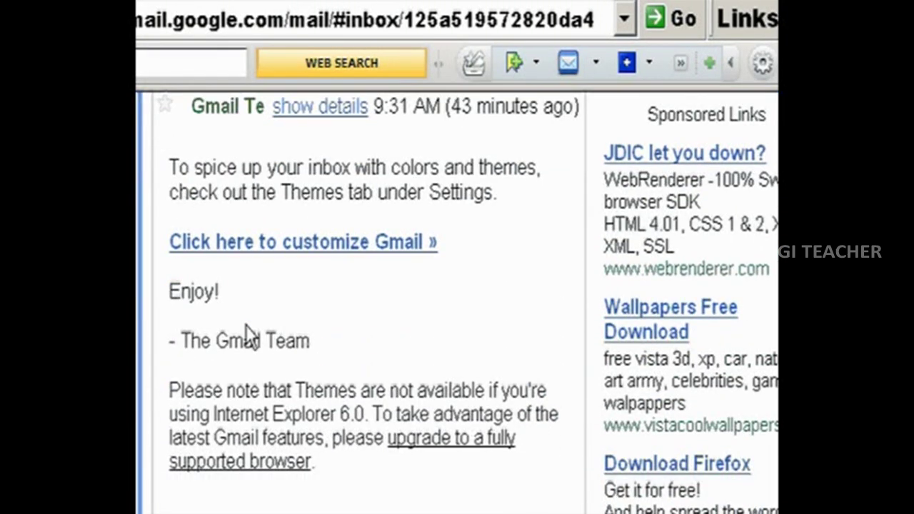
scroll(248, 332, up, 6)
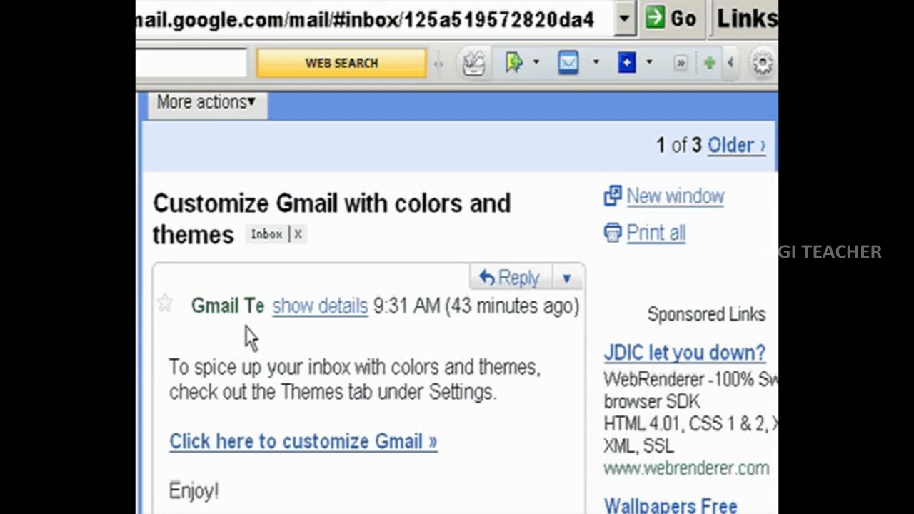
scroll(246, 328, down, 10)
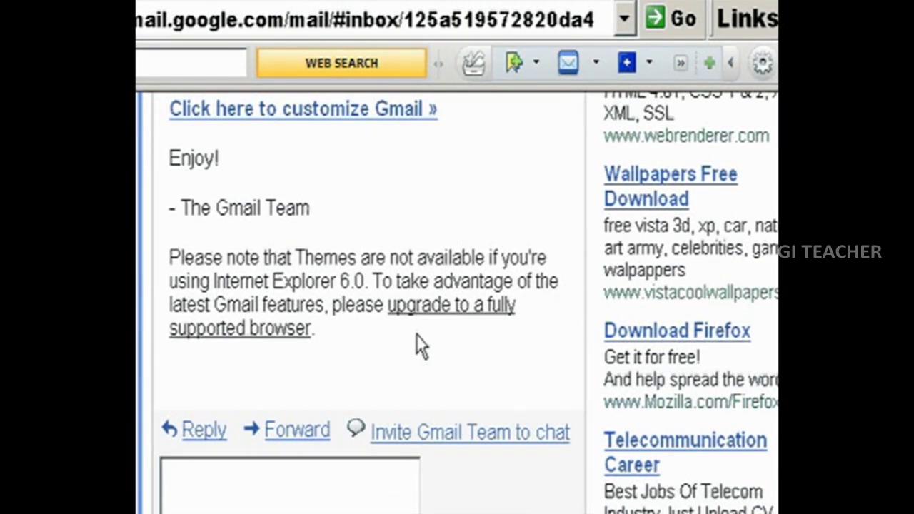
scroll(416, 334, down, 4)
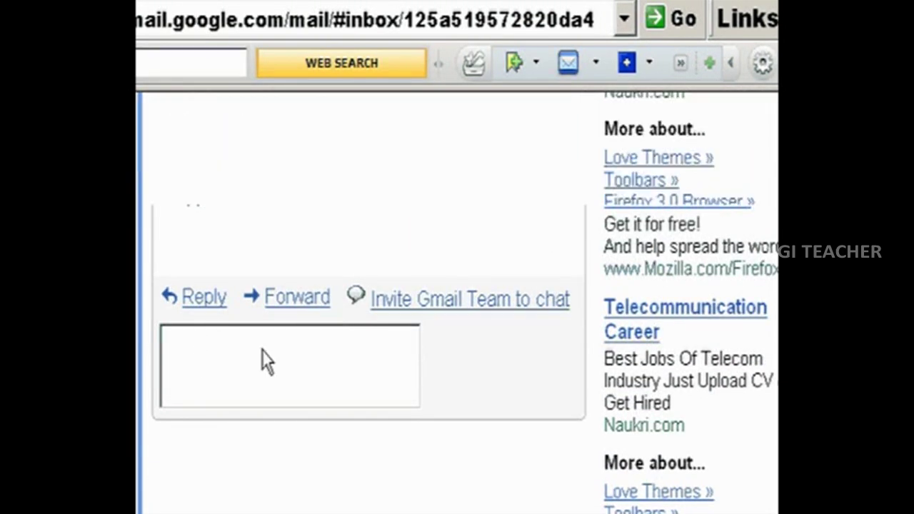
click(261, 361)
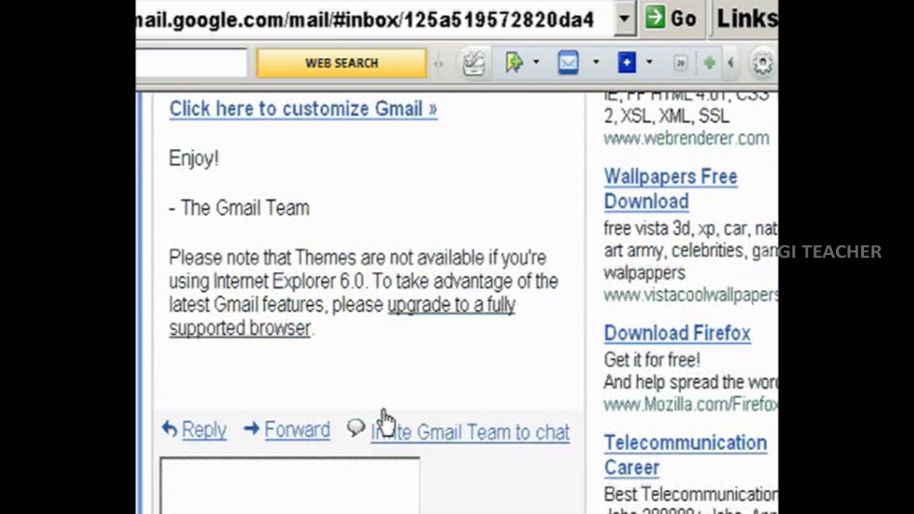
Forward the Customize Gmail message and place the cursor in its recipient field.
click(289, 434)
scroll(341, 382, down, 10)
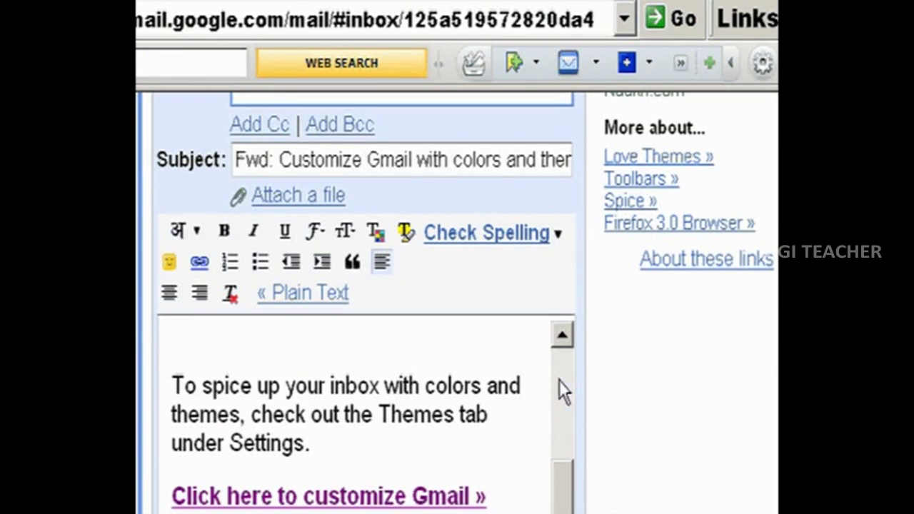
scroll(335, 113, up, 5)
scroll(335, 113, down, 2)
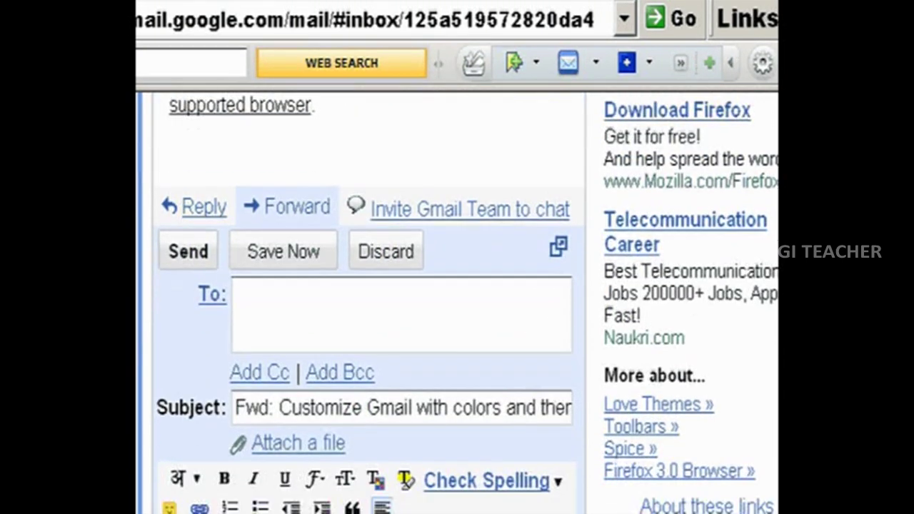
scroll(714, 329, down, 3)
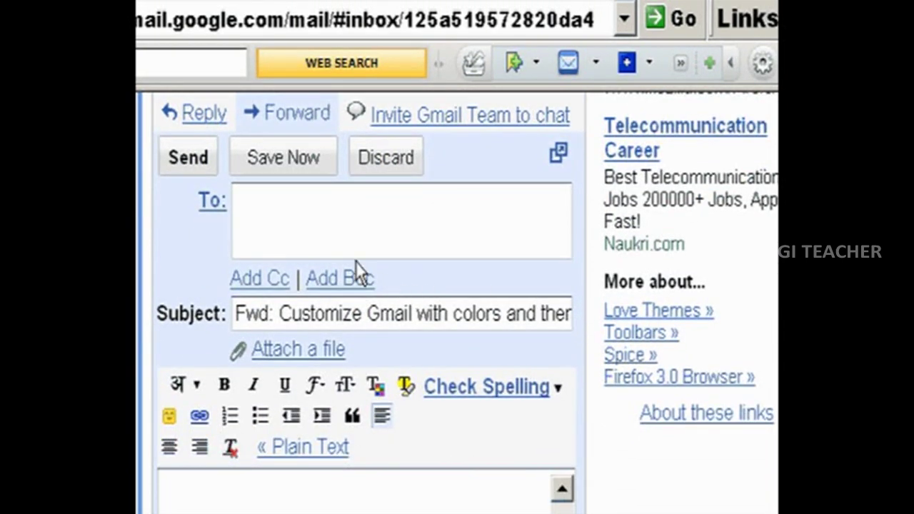
click(270, 206)
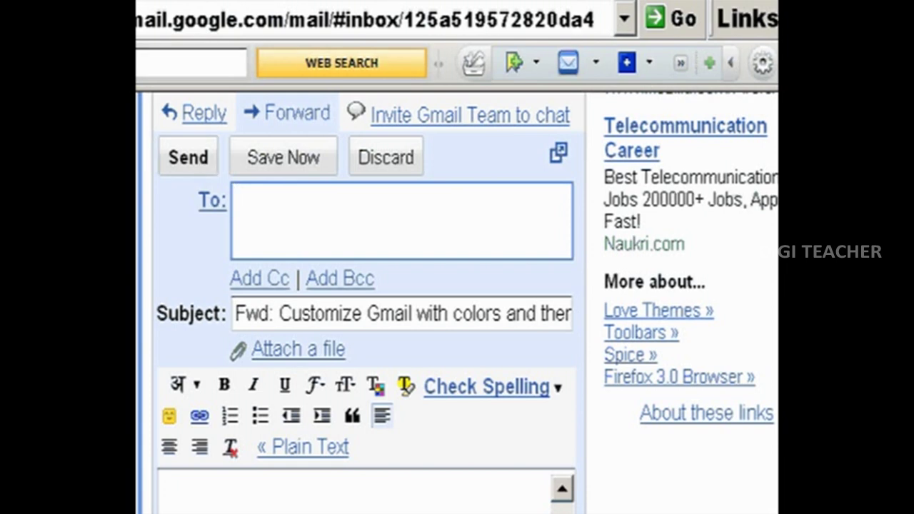
scroll(366, 434, down, 3)
Format the 'To spice up' paragraph as Large, Wide font, in a new colour.
drag(311, 398, 181, 302)
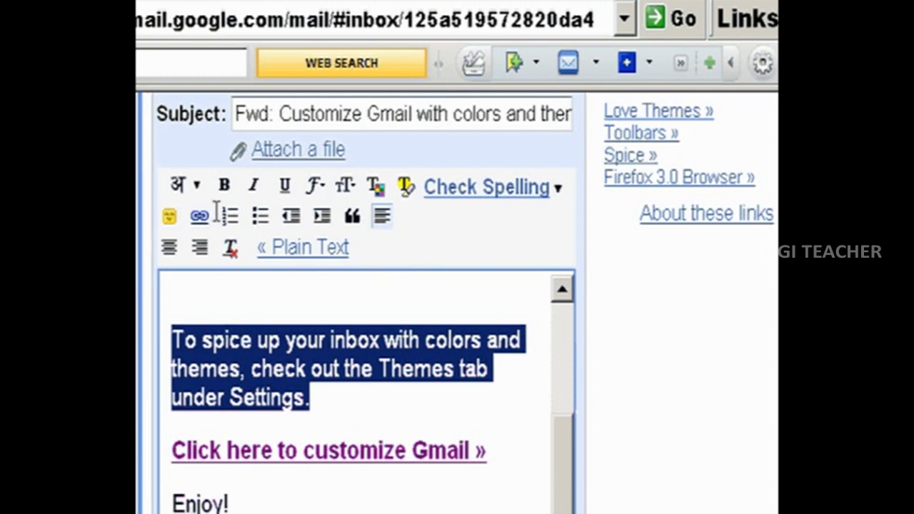
click(350, 186)
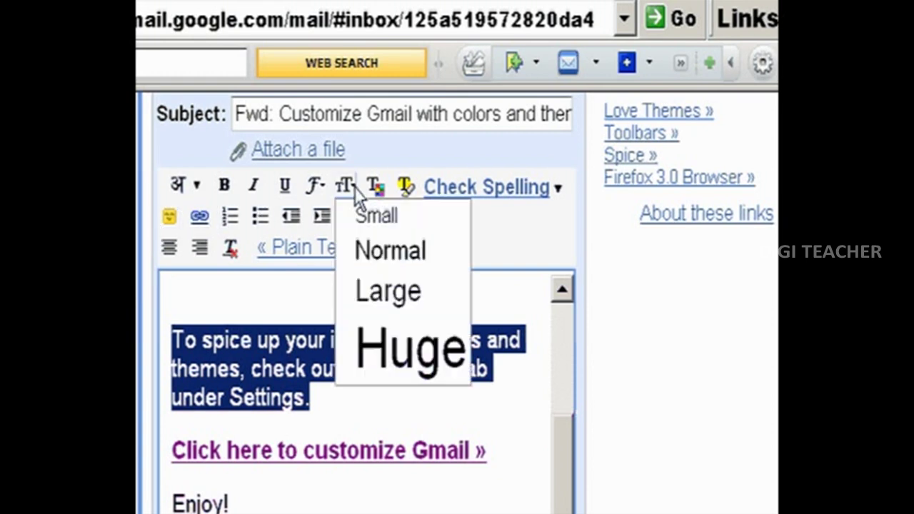
click(400, 314)
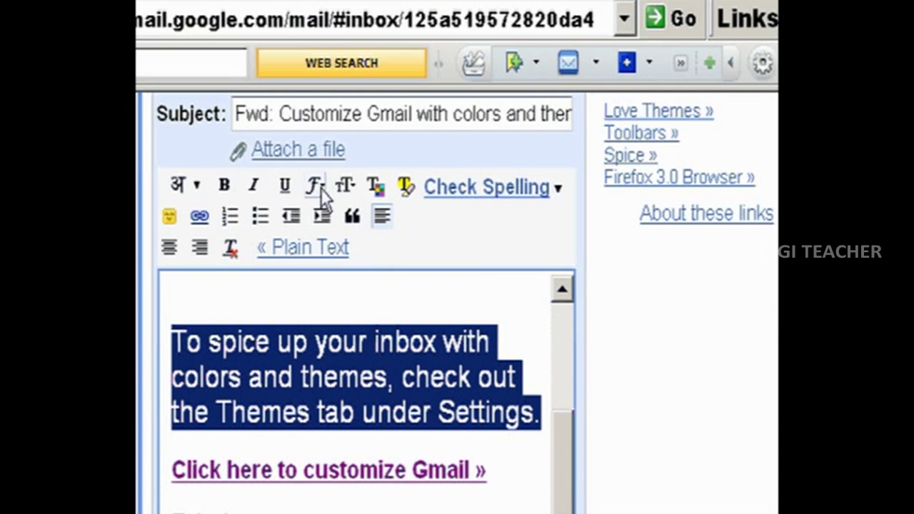
click(321, 188)
click(361, 300)
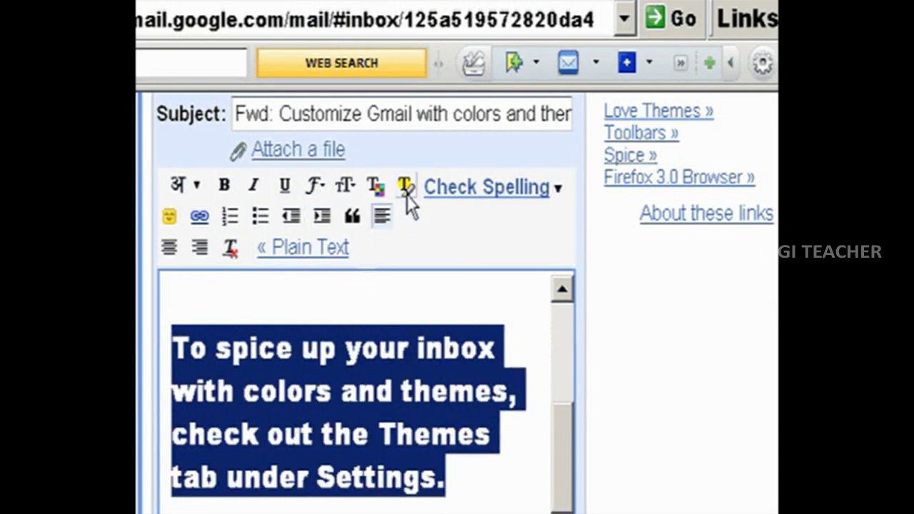
click(377, 193)
click(431, 310)
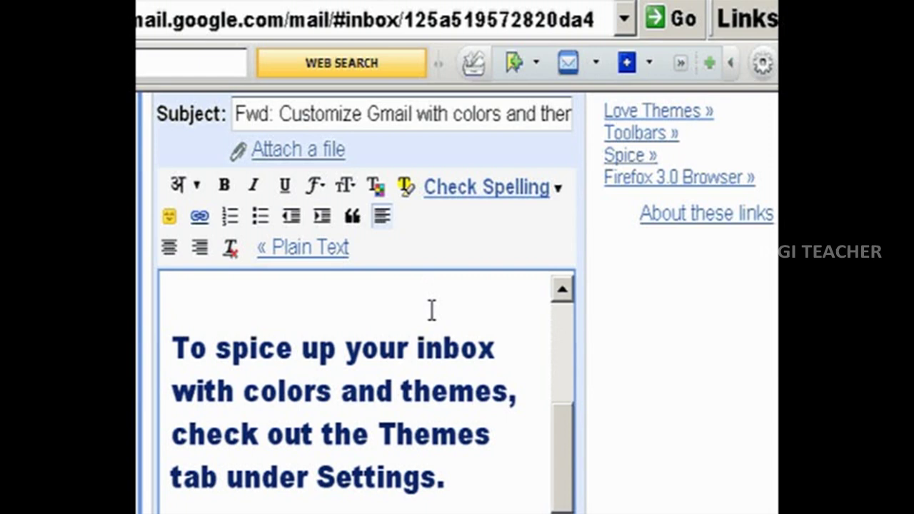
click(455, 482)
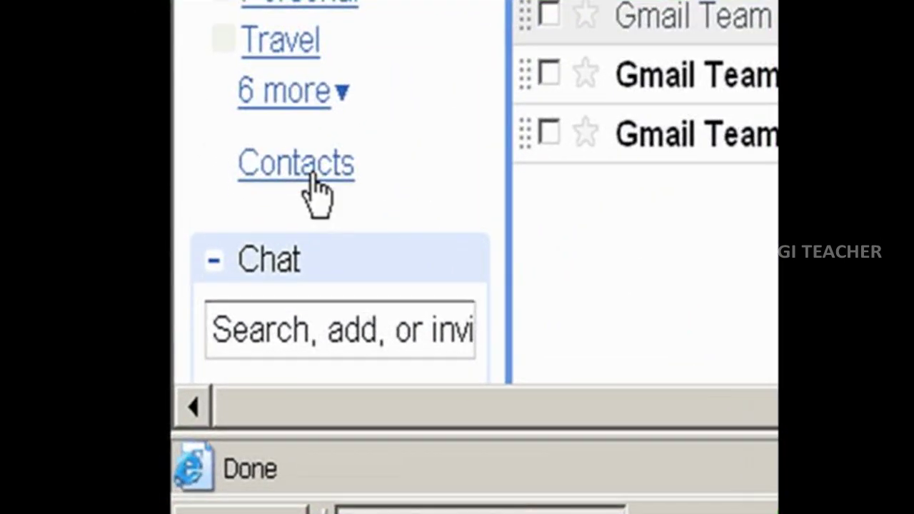
Open Contacts, where My Contacts is empty and Friends, Family, Coworkers show 0.
click(312, 178)
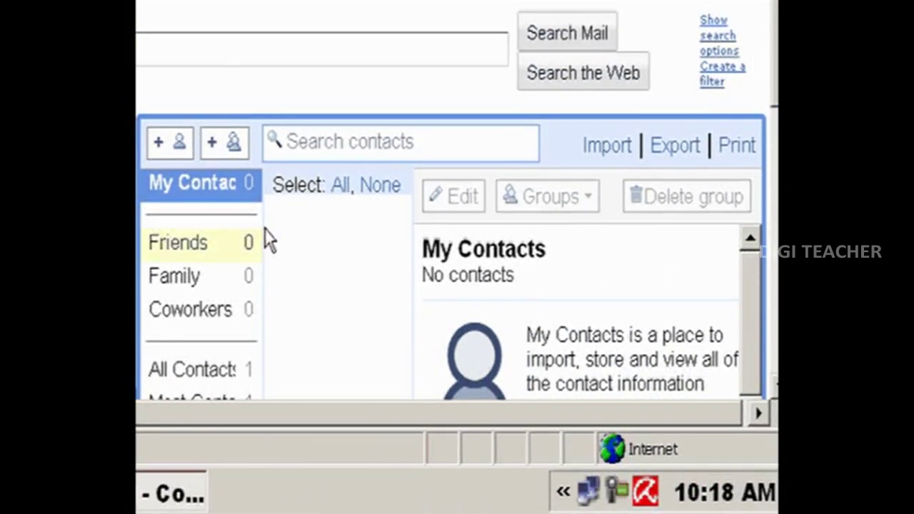
scroll(348, 225, down, 3)
scroll(348, 225, up, 3)
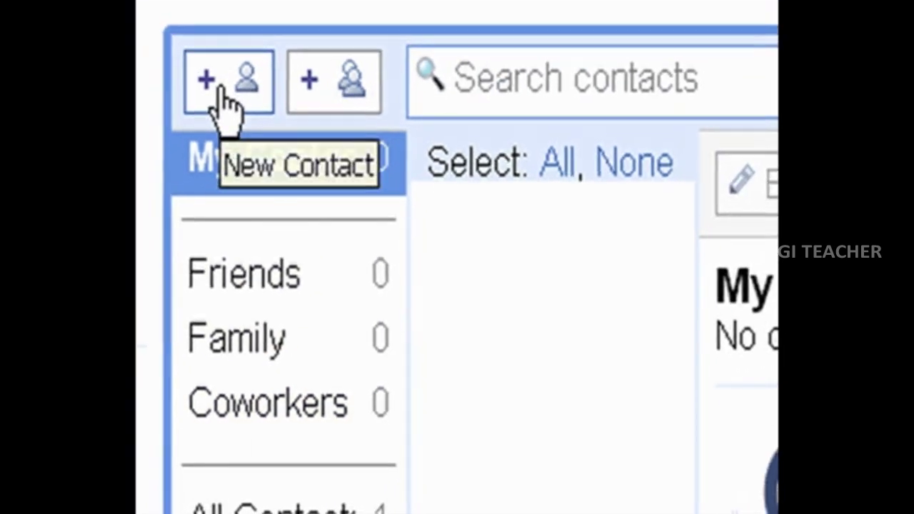
Start a new contact and enter the person's name, job title PRC and the company field.
click(227, 107)
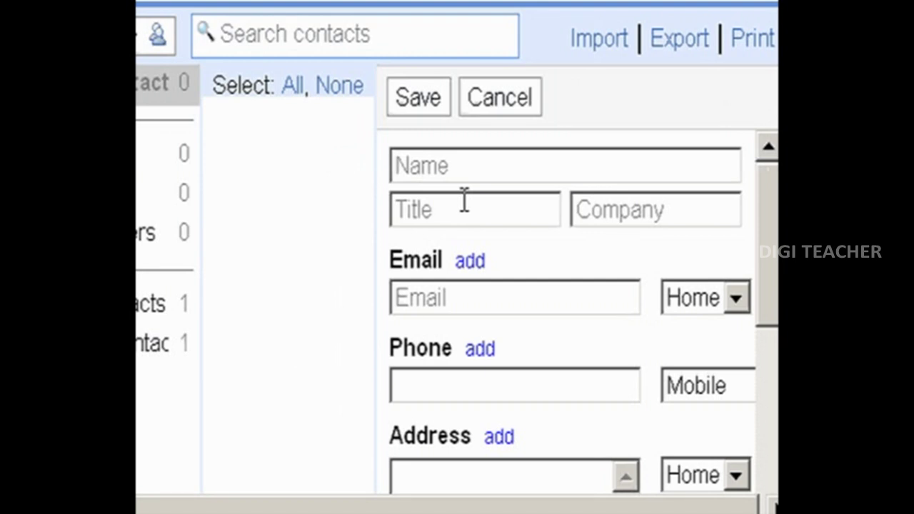
click(455, 165)
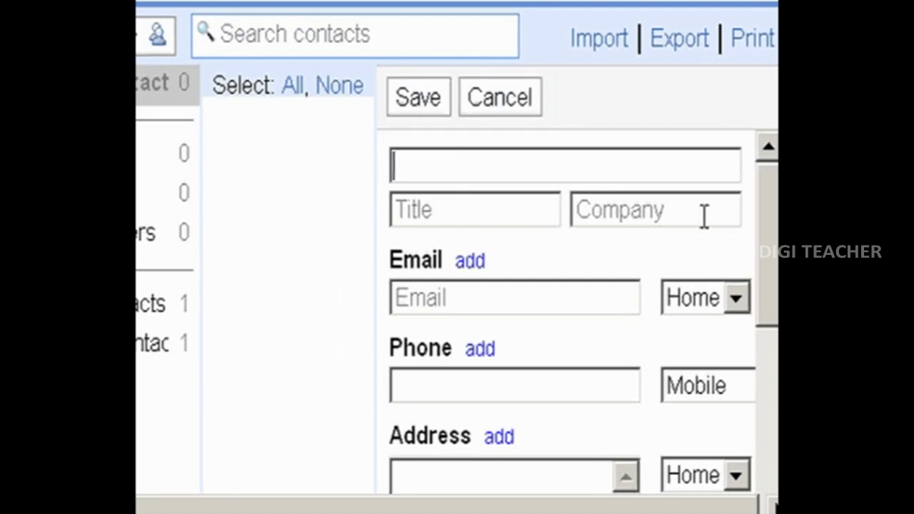
text(sudheesh)
click(443, 215)
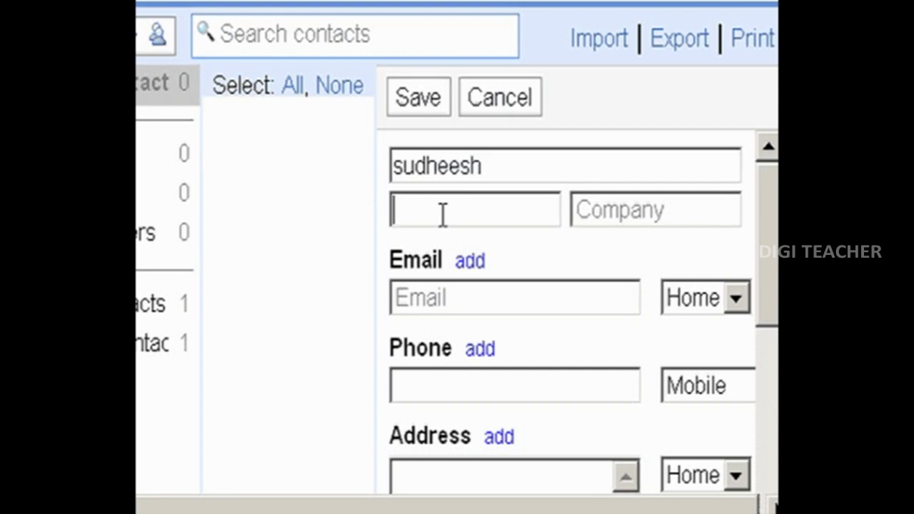
text(PRC)
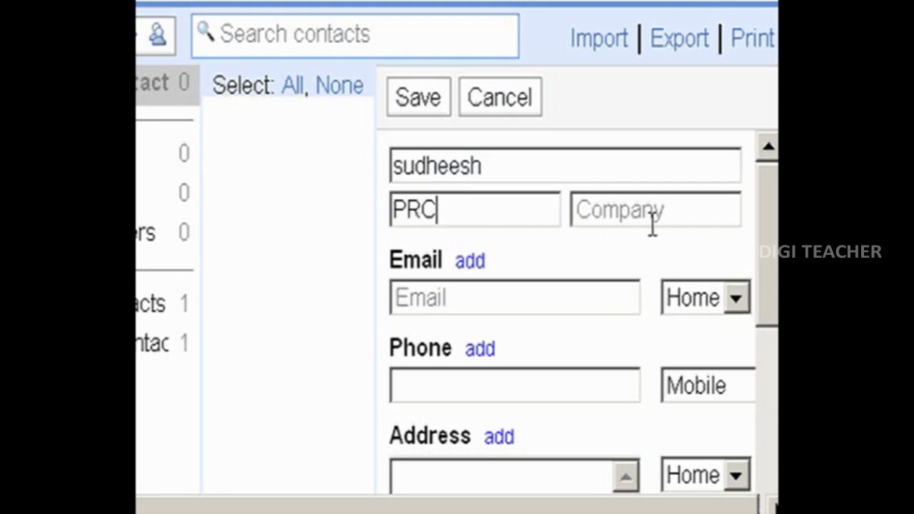
click(653, 223)
text(guntur)
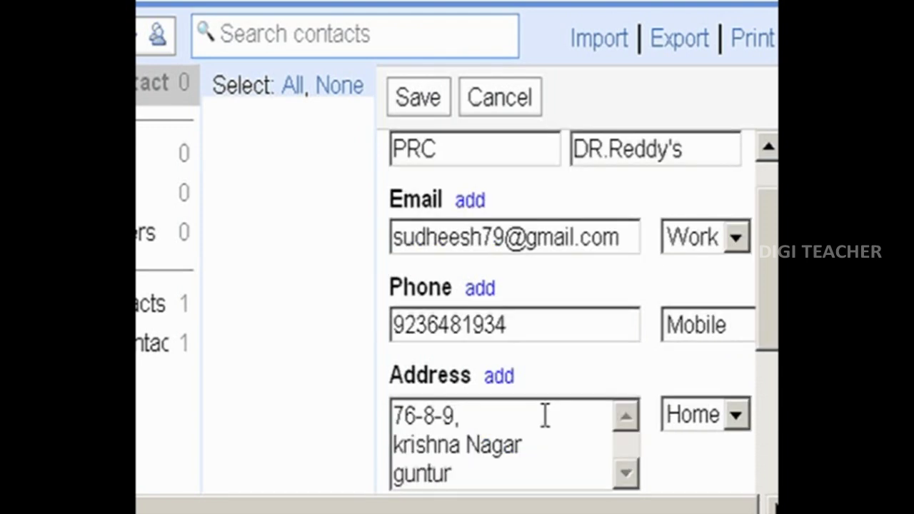
scroll(545, 416, down, 6)
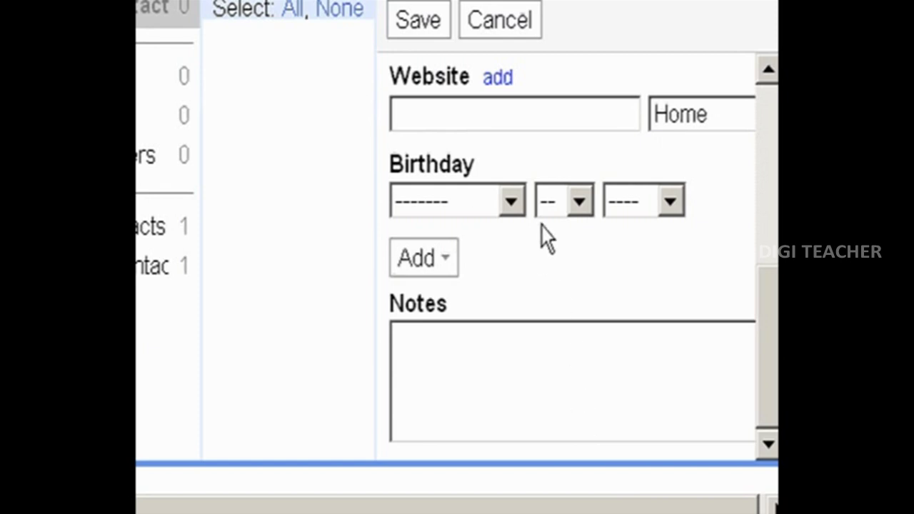
scroll(631, 259, down, 3)
scroll(765, 122, up, 10)
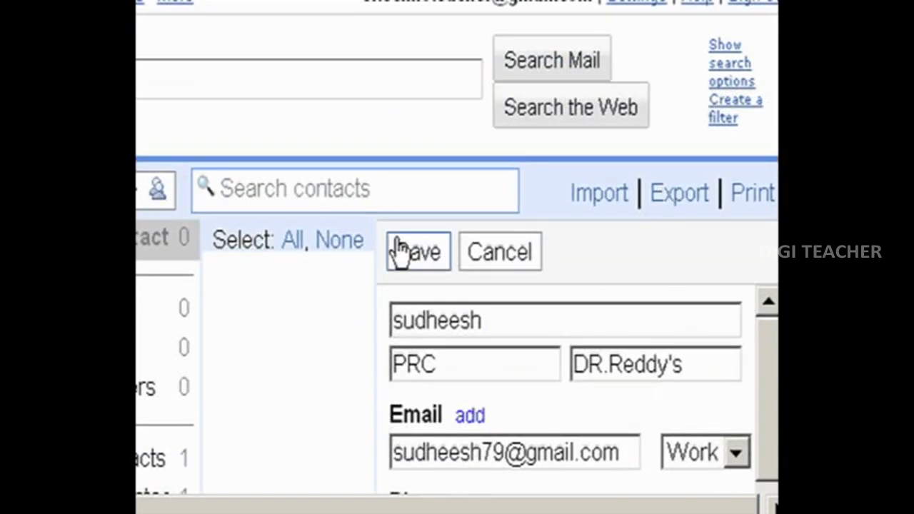
Save the contact and review its e-mail, mobile number and address in My Contacts.
click(404, 254)
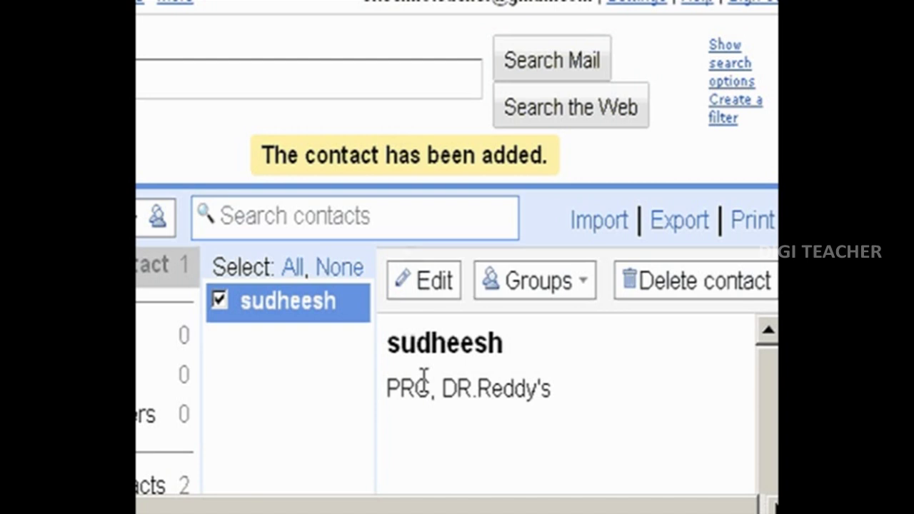
scroll(514, 378, down, 3)
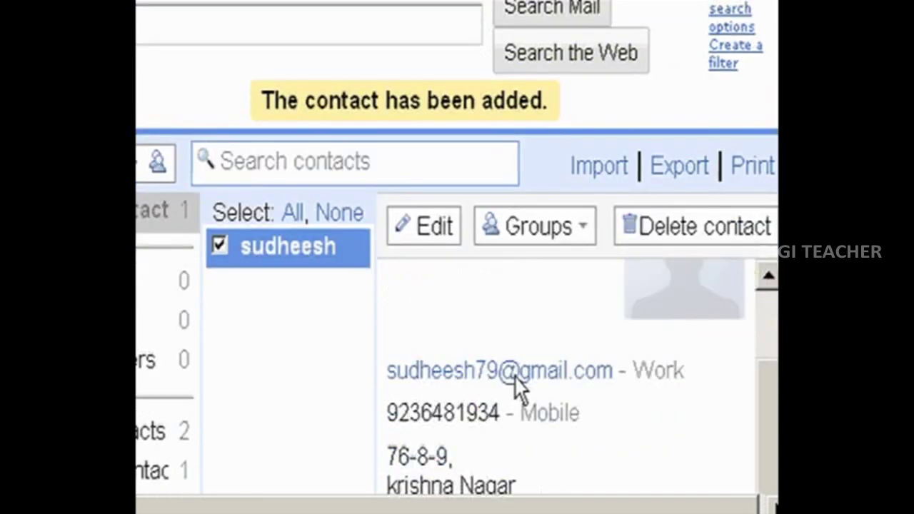